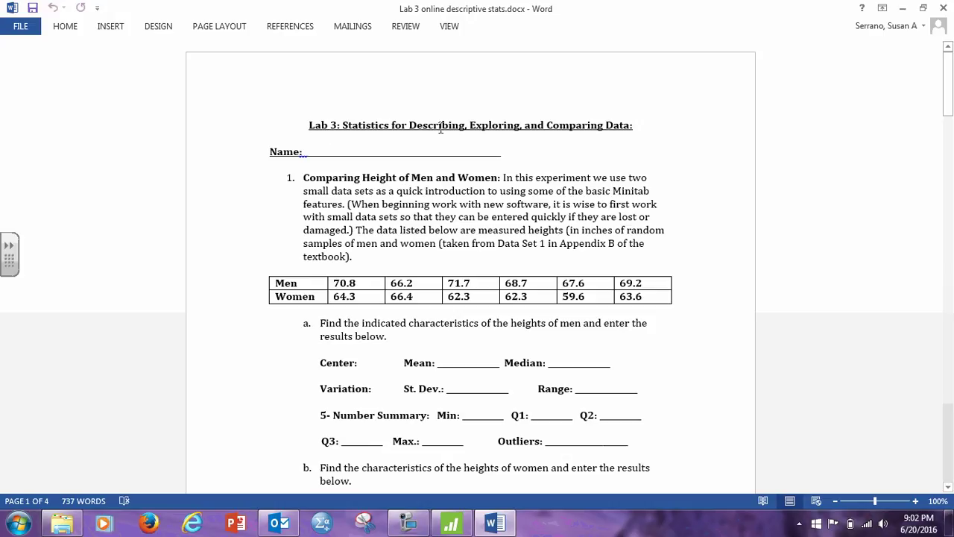
- Review the Lab 3 questions on men's and women's heights and on working with larger data sets
scroll(320, 231, "down", 6)
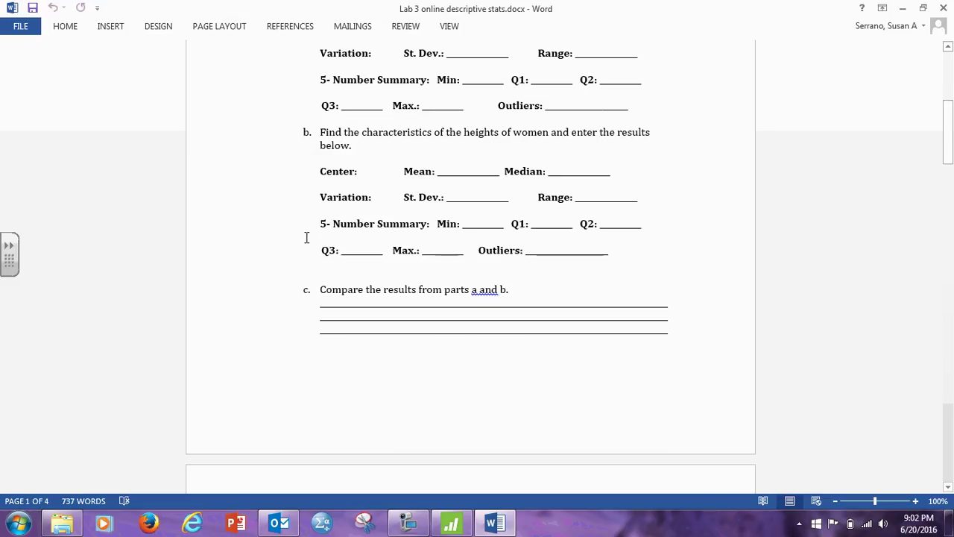
scroll(320, 239, "up", 5)
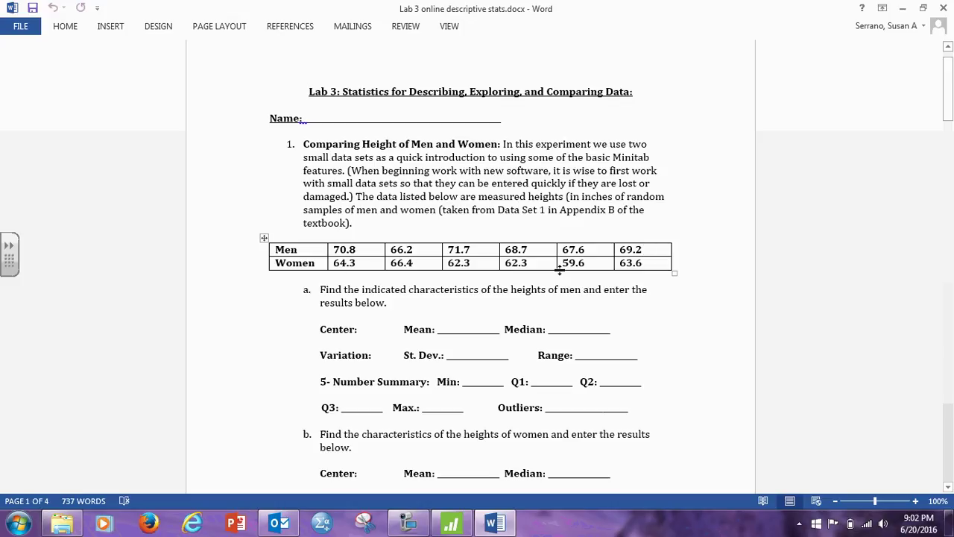
scroll(559, 270, "down", 10)
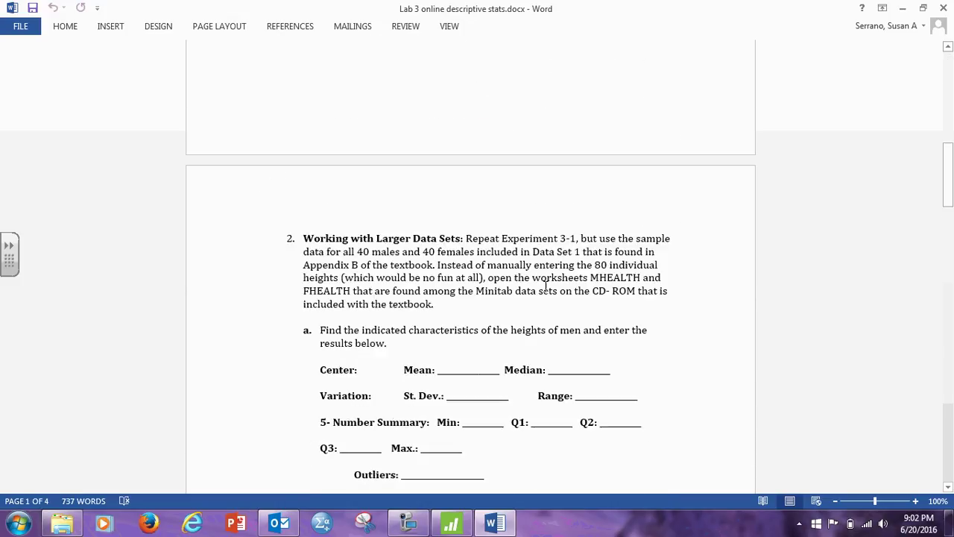
scroll(546, 285, "down", 2)
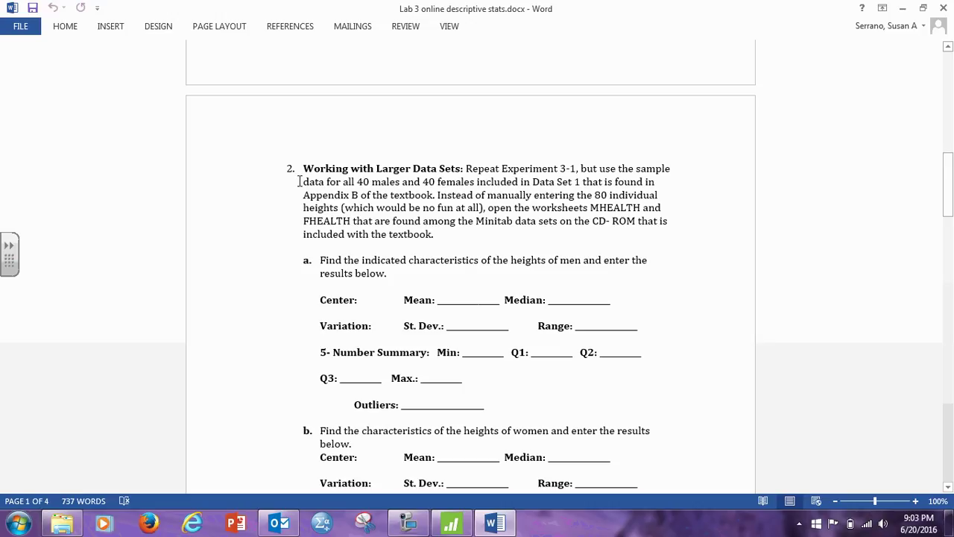
scroll(299, 181, "down", 1)
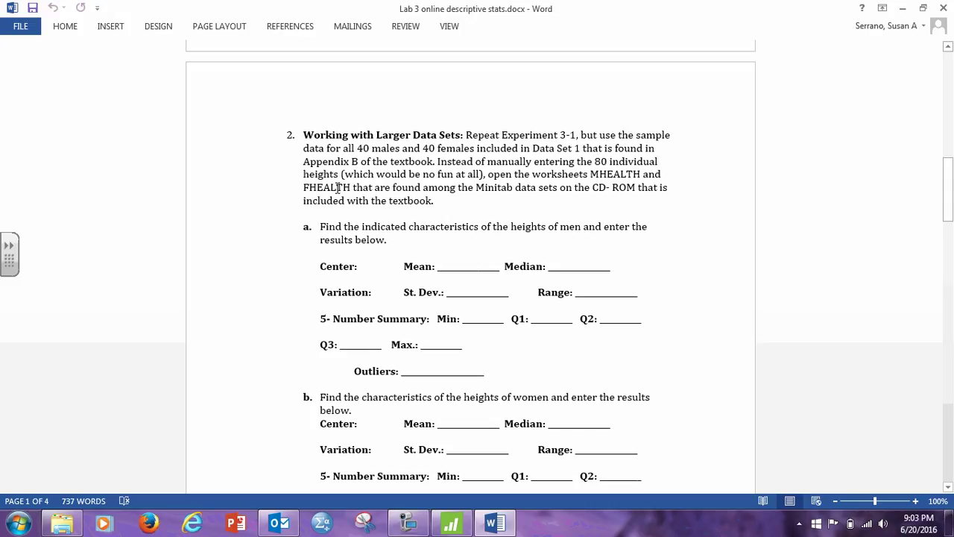
- Switch to Minitab and set up Display Descriptive Statistics with HT from the MHEALTH worksheet as the variable
left_click(451, 524)
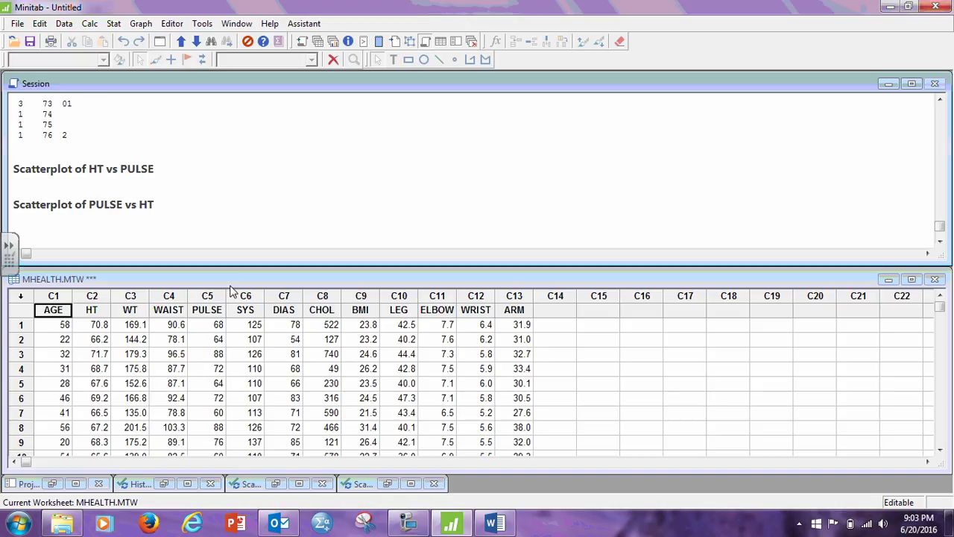
left_click(92, 296)
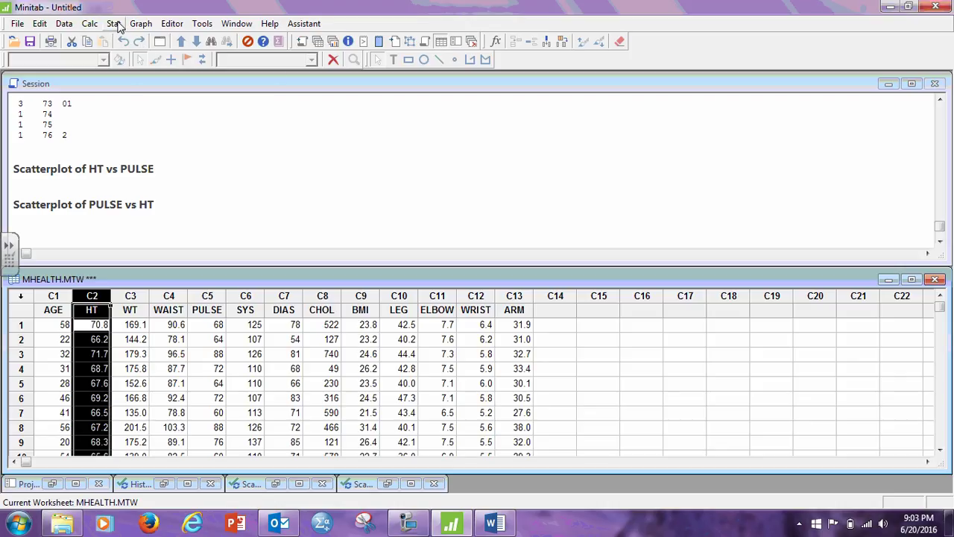
left_click(117, 27)
mouse_move(126, 39)
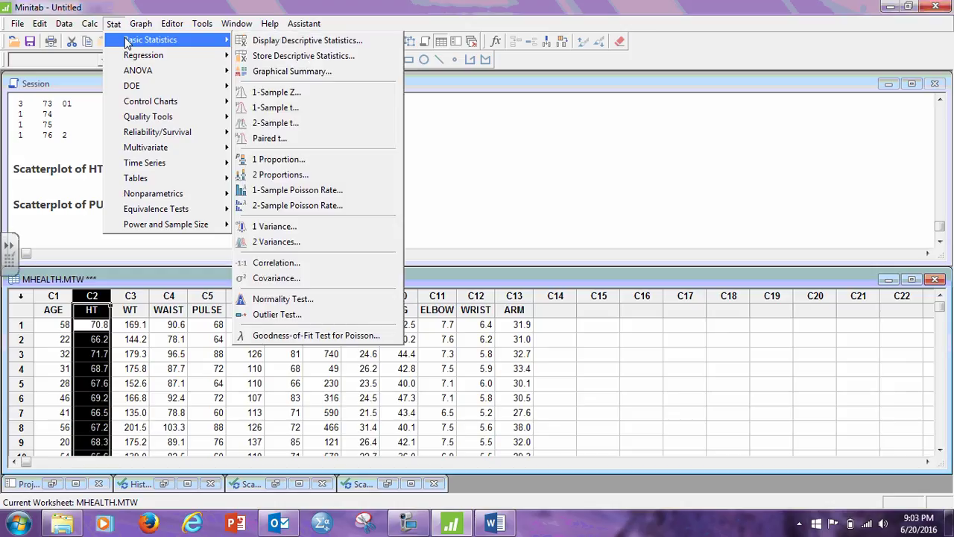
left_click(270, 42)
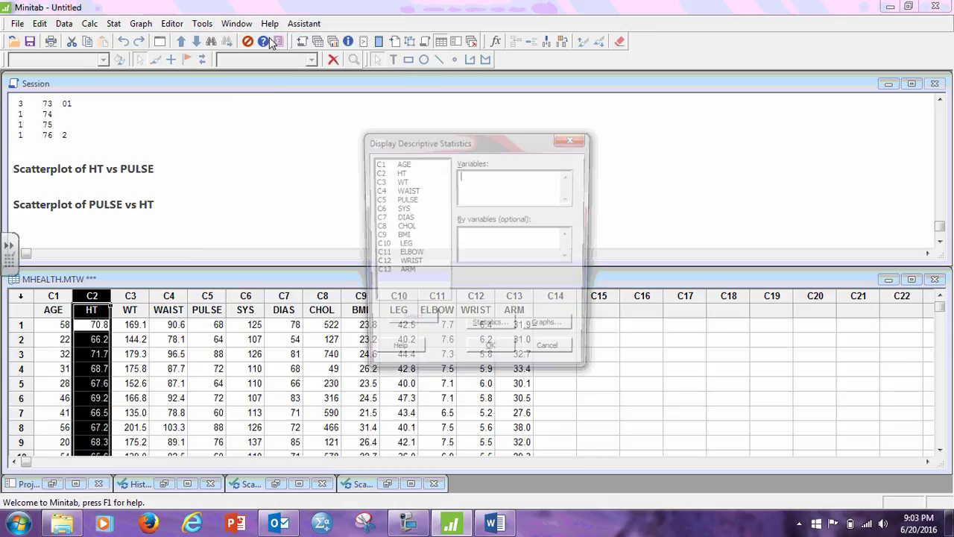
double_click(399, 173)
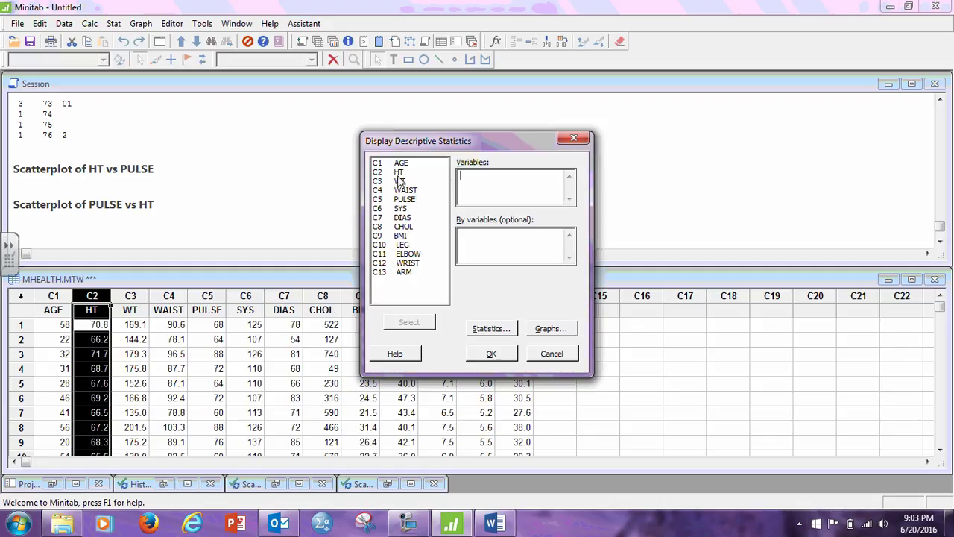
- Exclude SE of mean, include Range among the statistics, and generate the descriptive statistics for HT
left_click(490, 329)
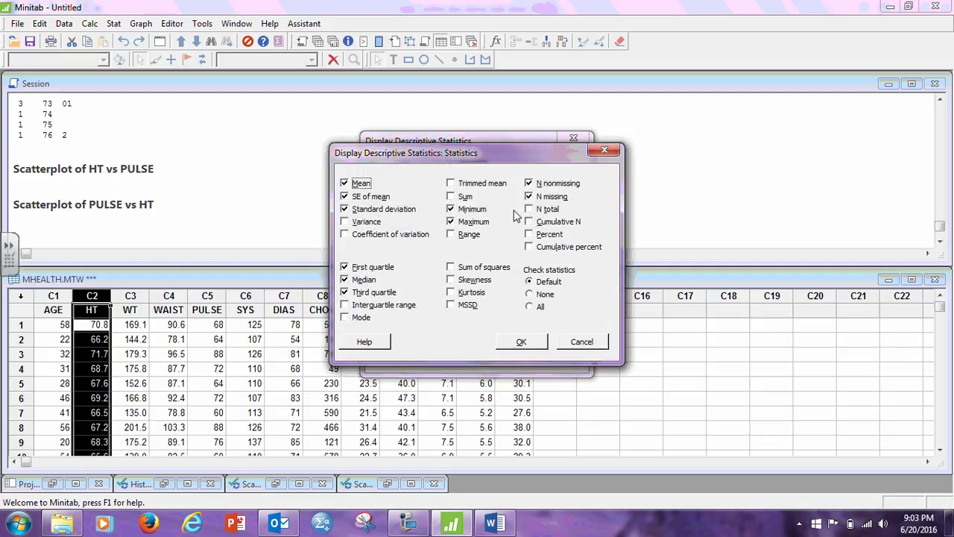
left_click(344, 183)
left_click(344, 183)
left_click(344, 196)
left_click(450, 236)
left_click(529, 344)
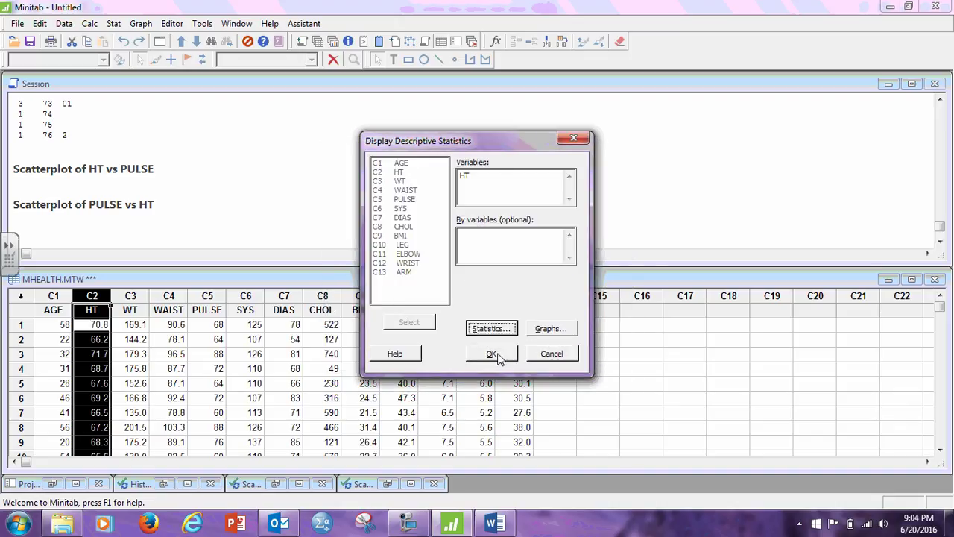
left_click(496, 354)
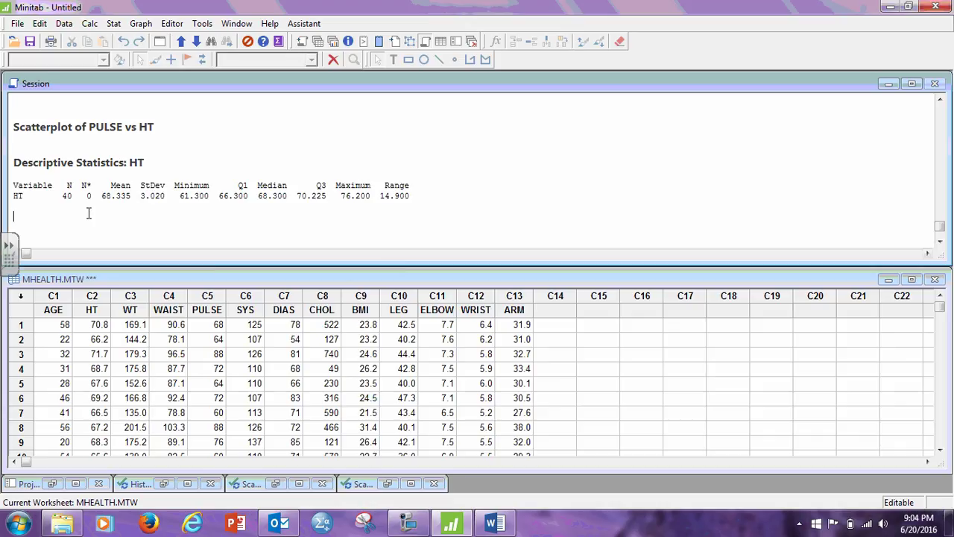
left_click_drag(60, 196, 411, 209)
left_click(475, 186)
- Run Display Descriptive Statistics for HT again with a boxplot of the data
left_click(113, 26)
mouse_move(156, 43)
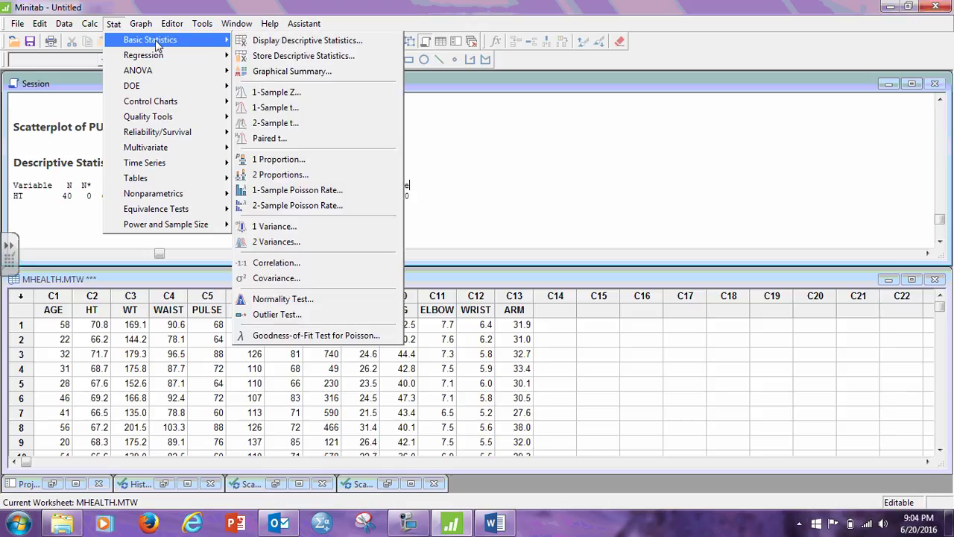
left_click(272, 43)
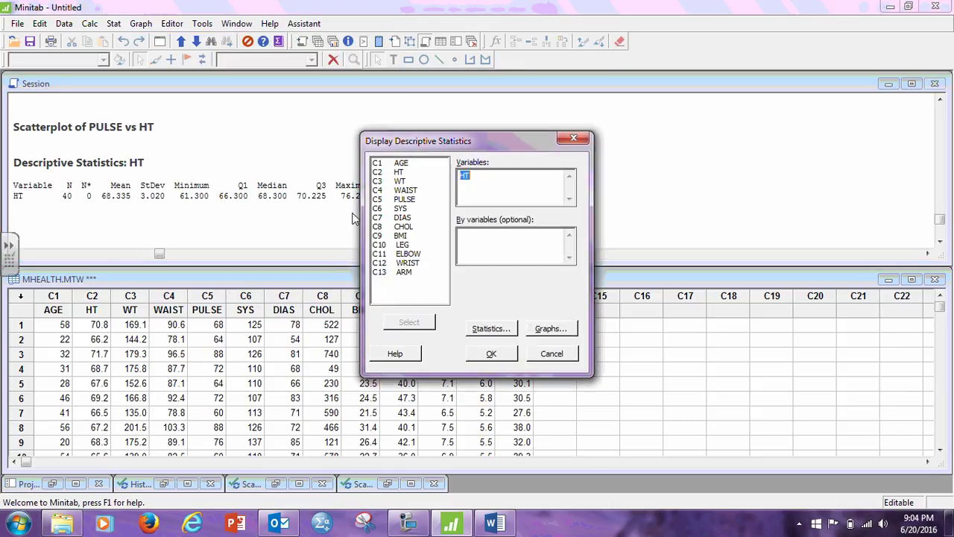
left_click(551, 329)
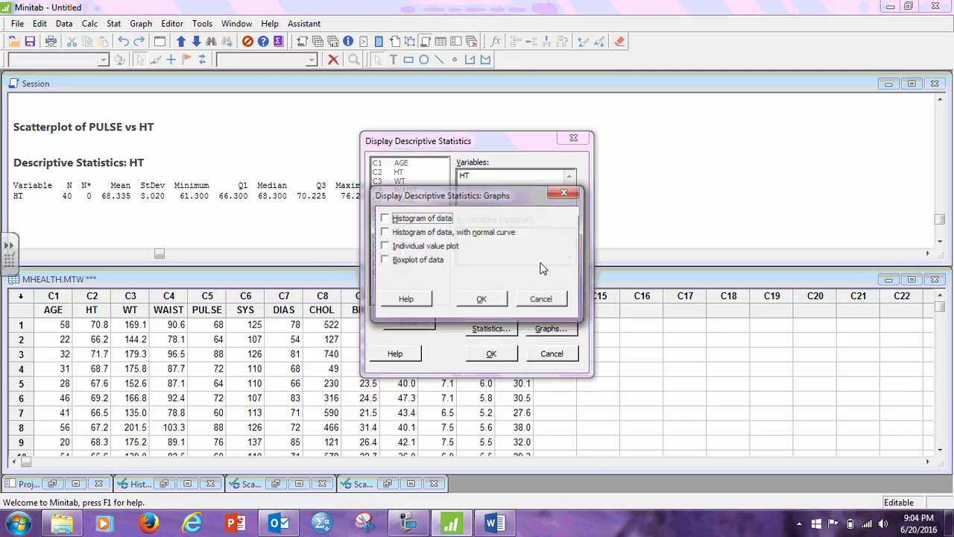
left_click(387, 261)
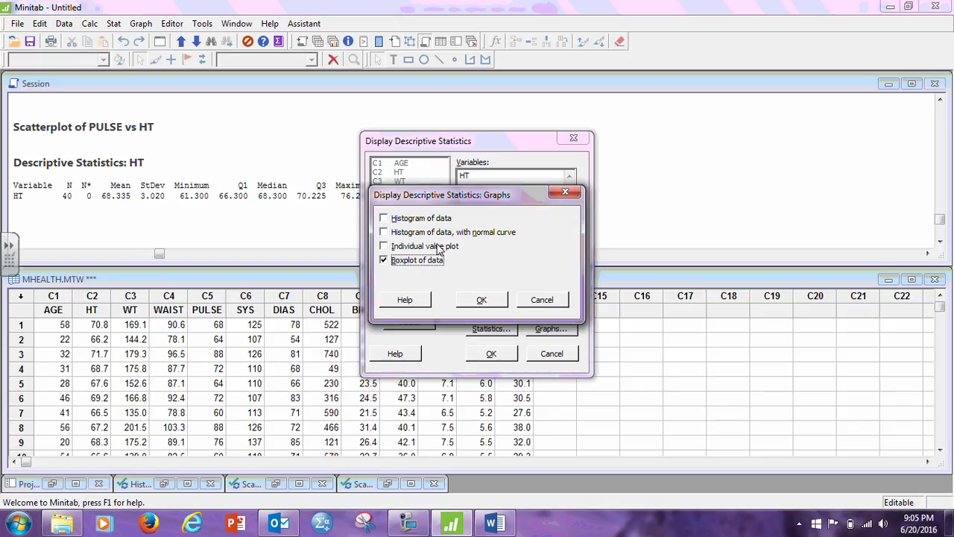
left_click(382, 257)
left_click(382, 259)
left_click(483, 301)
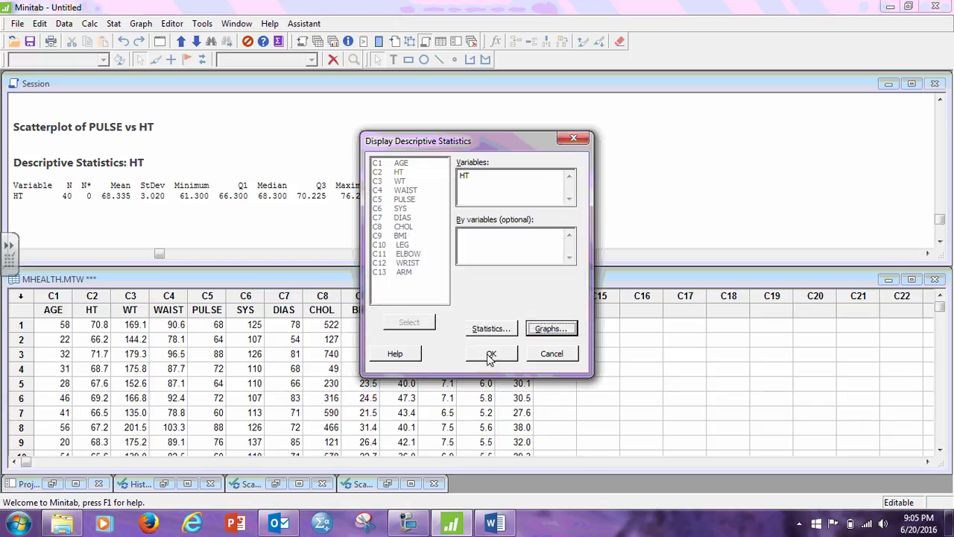
left_click(490, 355)
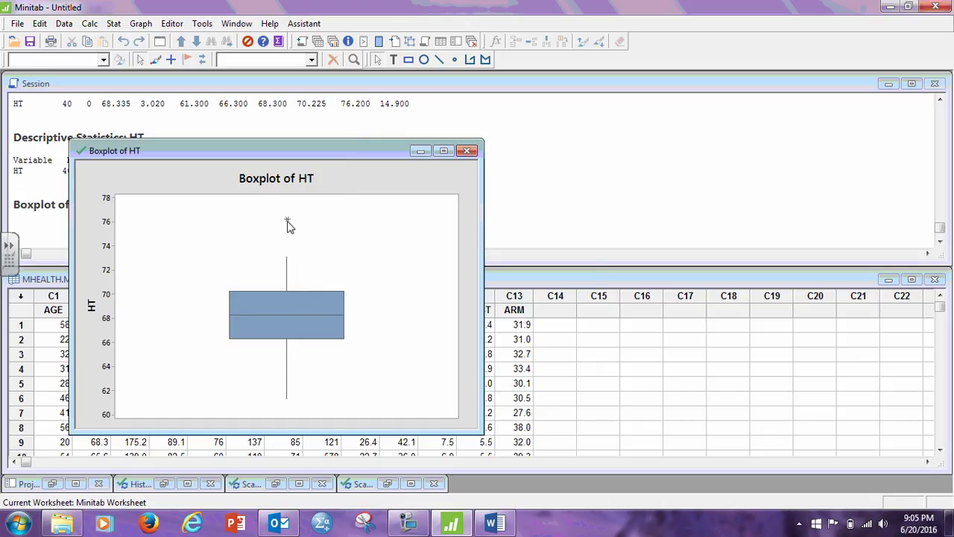
- Inspect the outlier on the HT boxplot and minimize the plot
mouse_move(288, 222)
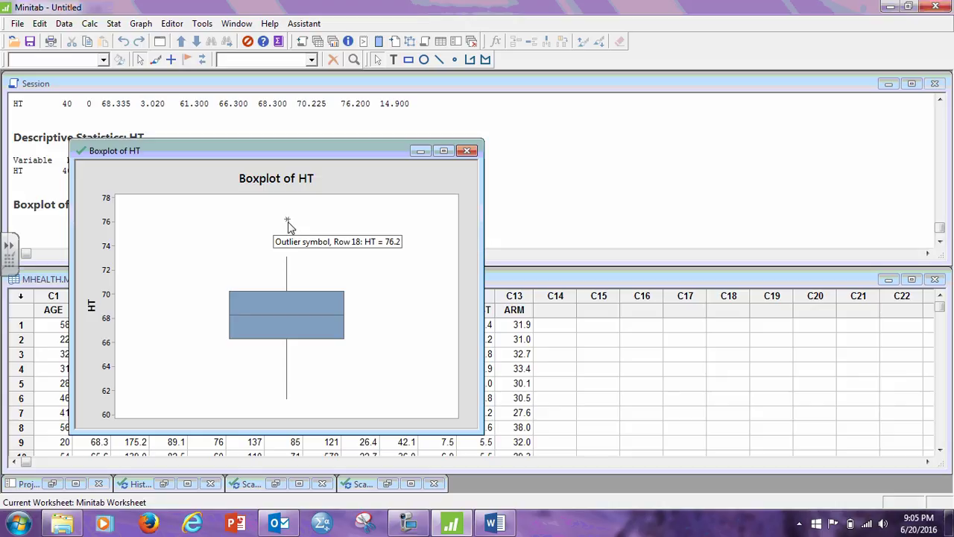
left_click(420, 151)
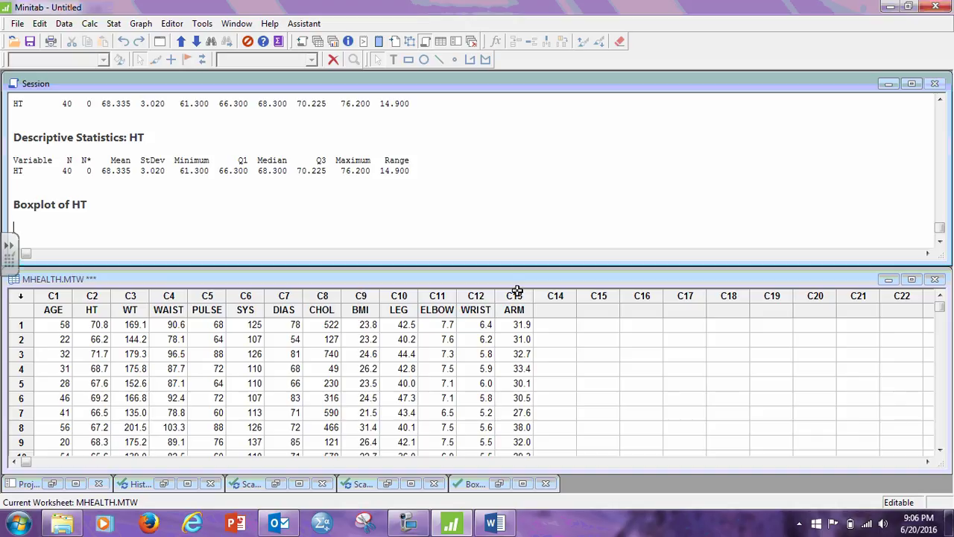
- Sort only the AGE column by AGE in increasing order, storing it at the end of the current worksheet, and look through the sorted values
left_click(64, 24)
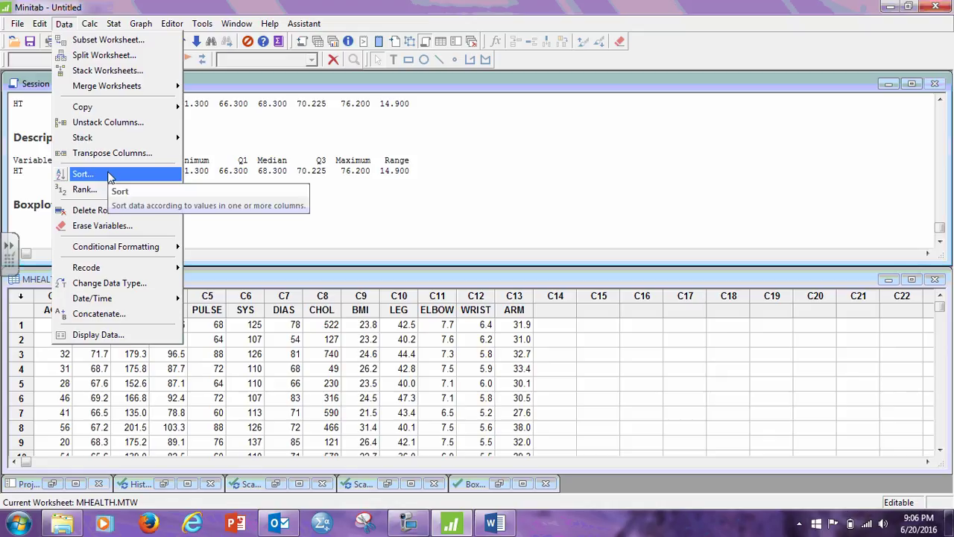
left_click(82, 174)
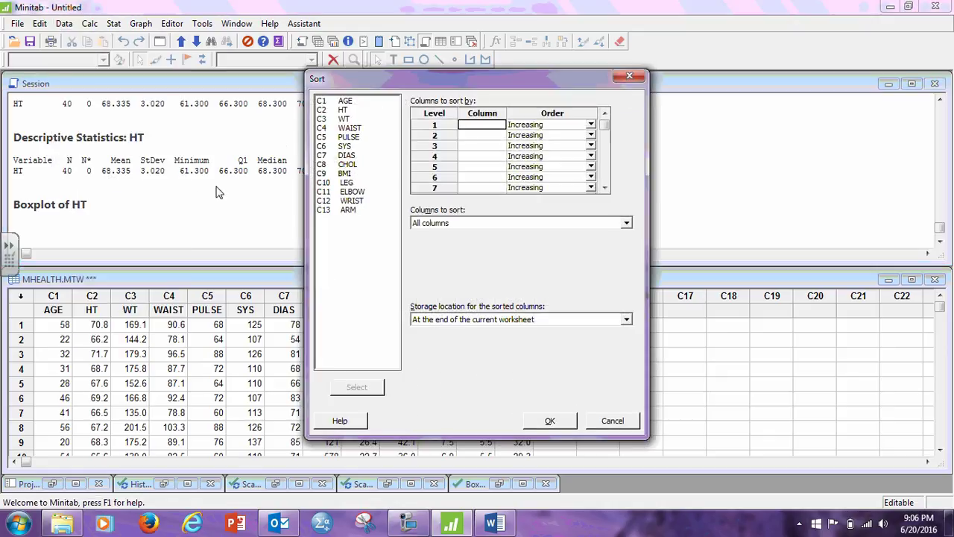
double_click(345, 103)
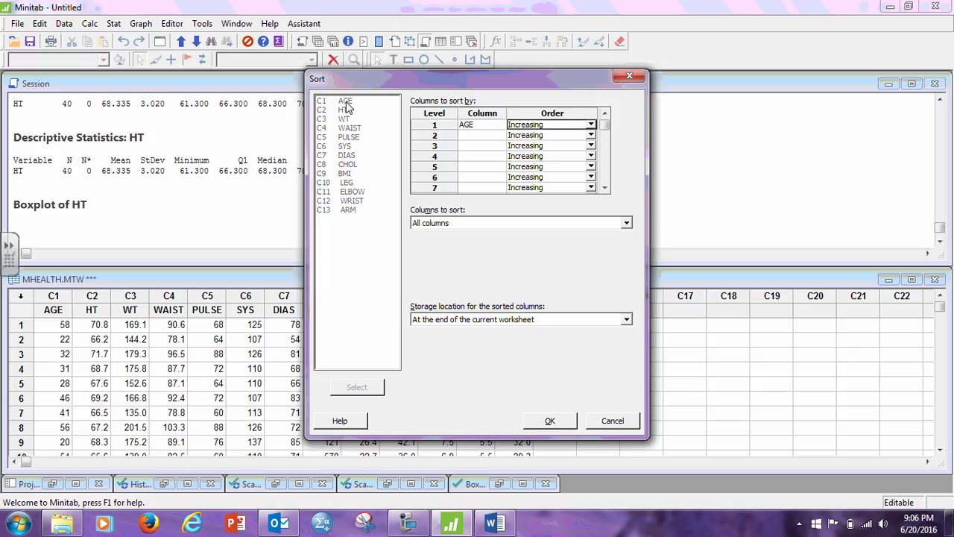
left_click(626, 223)
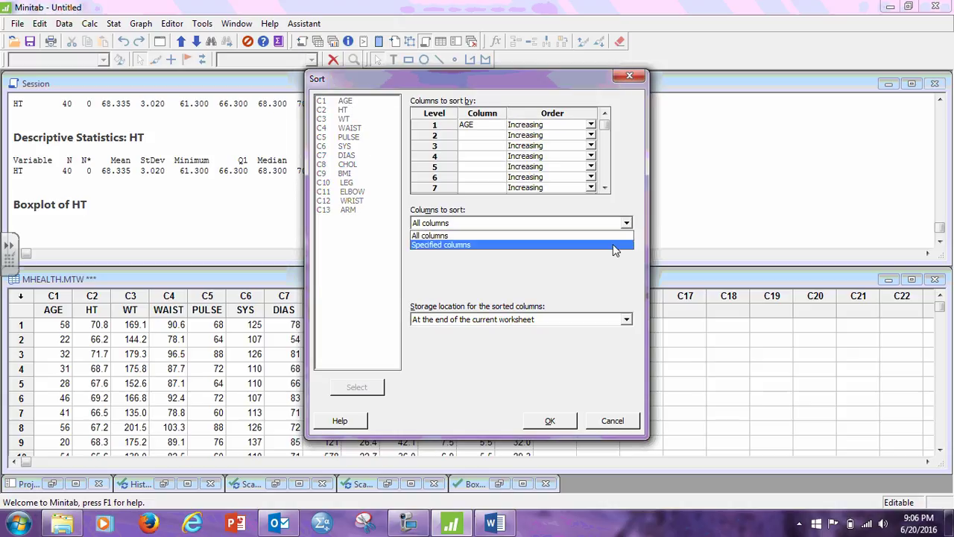
left_click(611, 249)
left_click(452, 272)
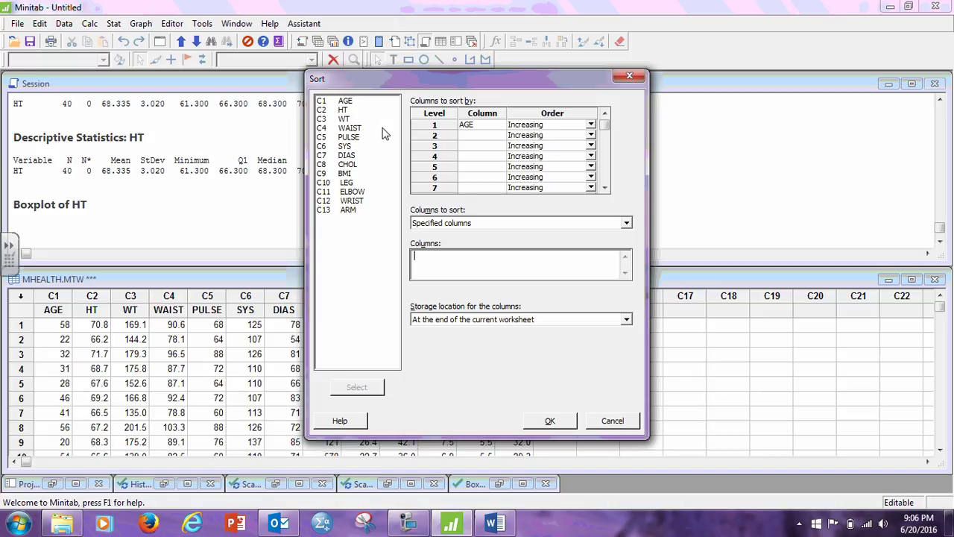
double_click(343, 102)
left_click(548, 421)
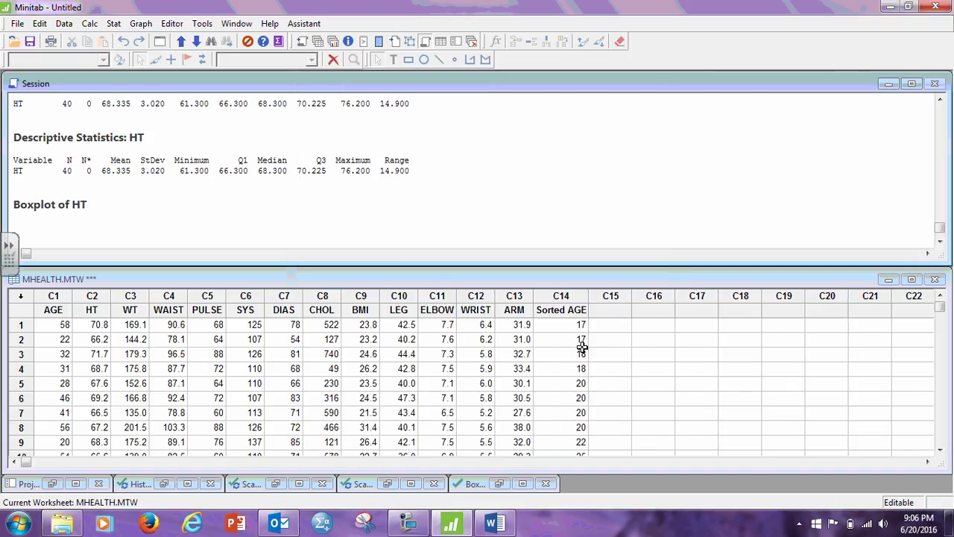
scroll(582, 347, "down", 6)
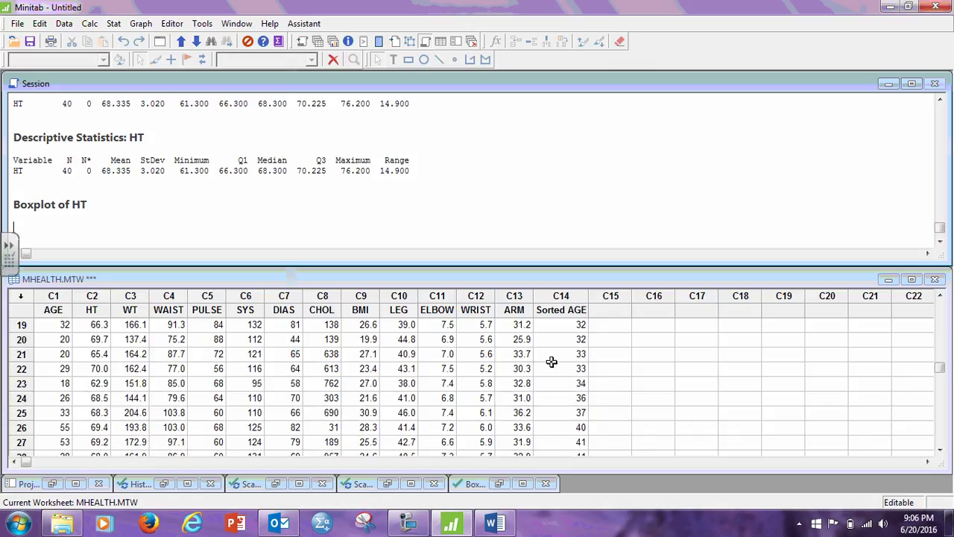
scroll(552, 362, "up", 6)
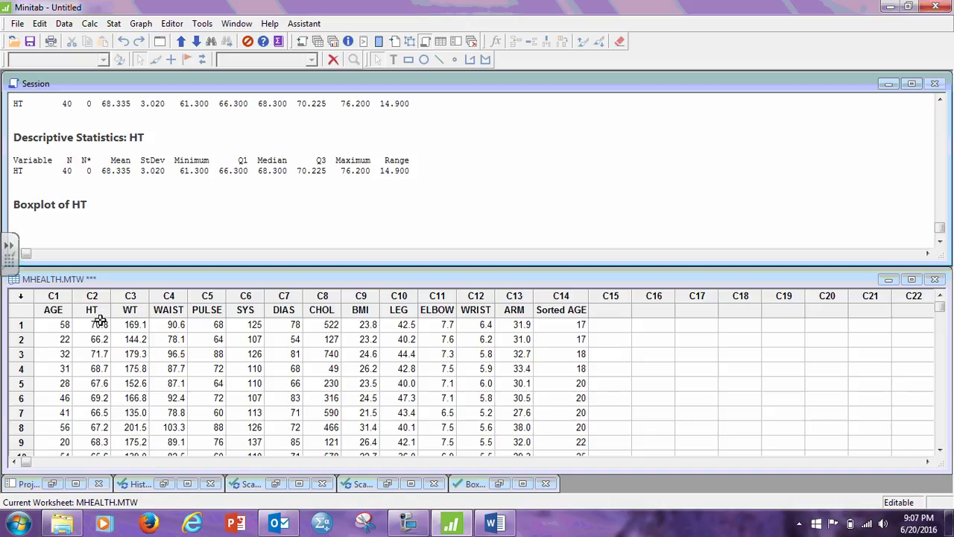
- Standardize HT by subtracting the mean and dividing by the standard deviation, storing the results in C15
left_click(65, 24)
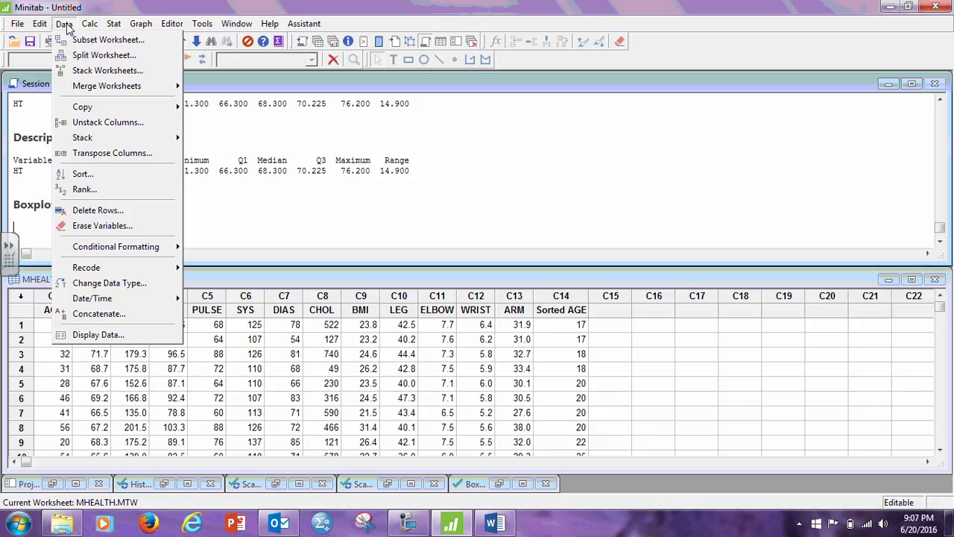
mouse_move(87, 26)
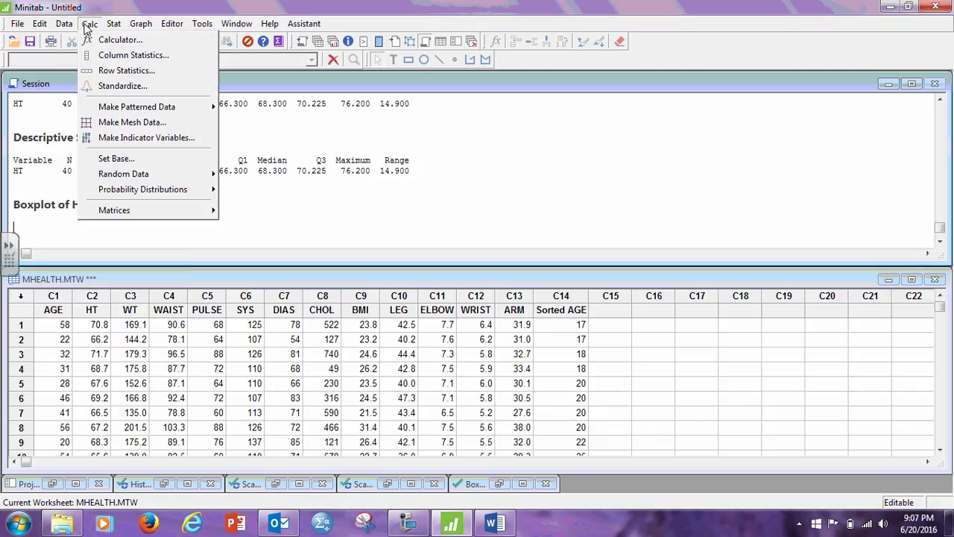
left_click(117, 87)
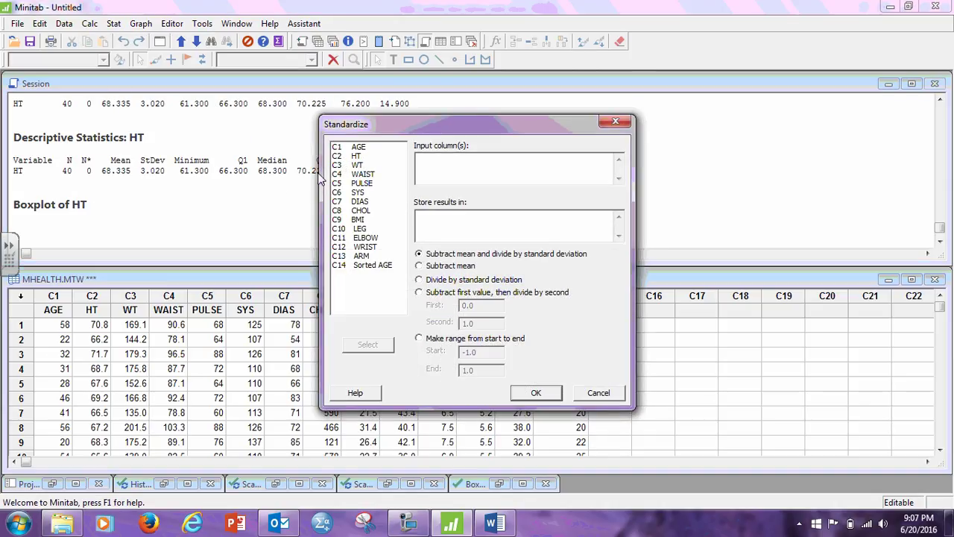
double_click(357, 156)
left_click(466, 227)
left_click_drag(557, 122, 421, 115)
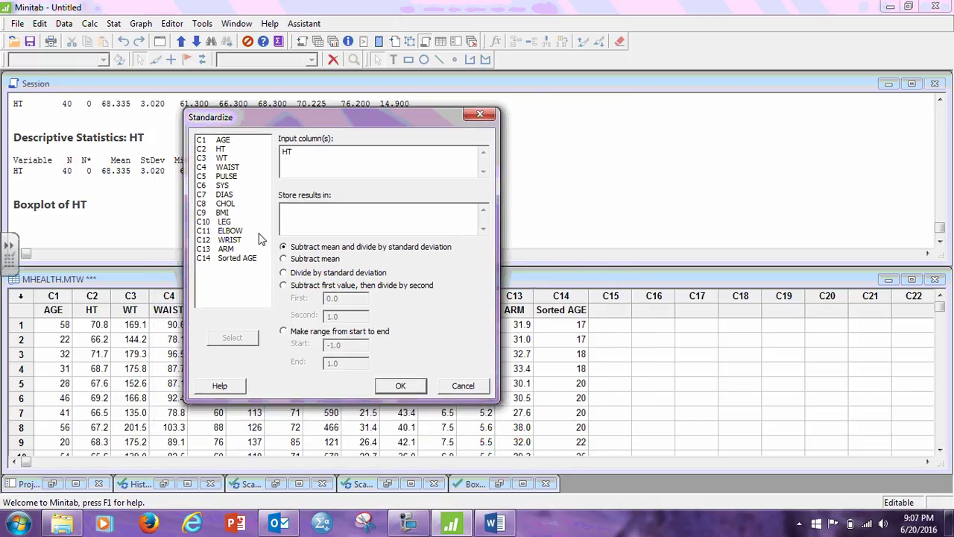
type("c15")
left_click(380, 391)
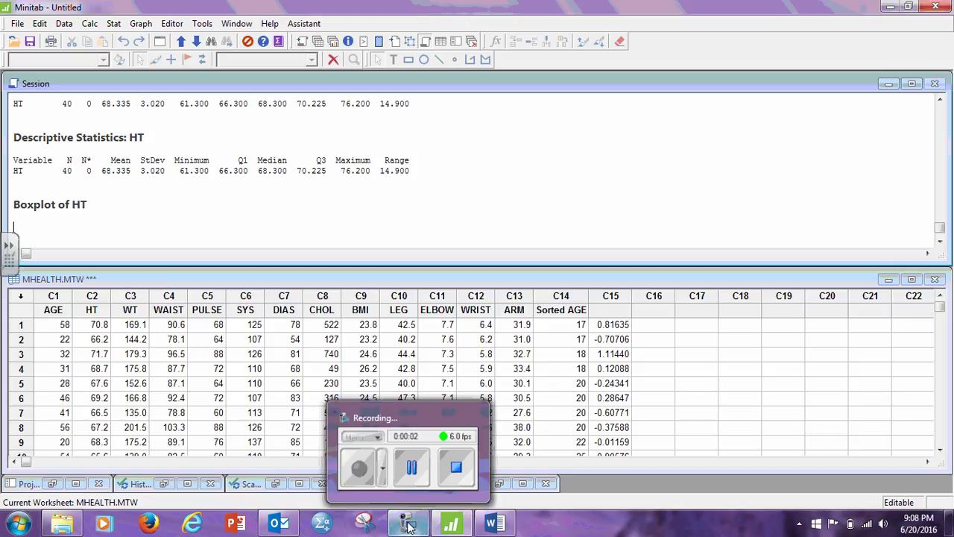
left_click(408, 524)
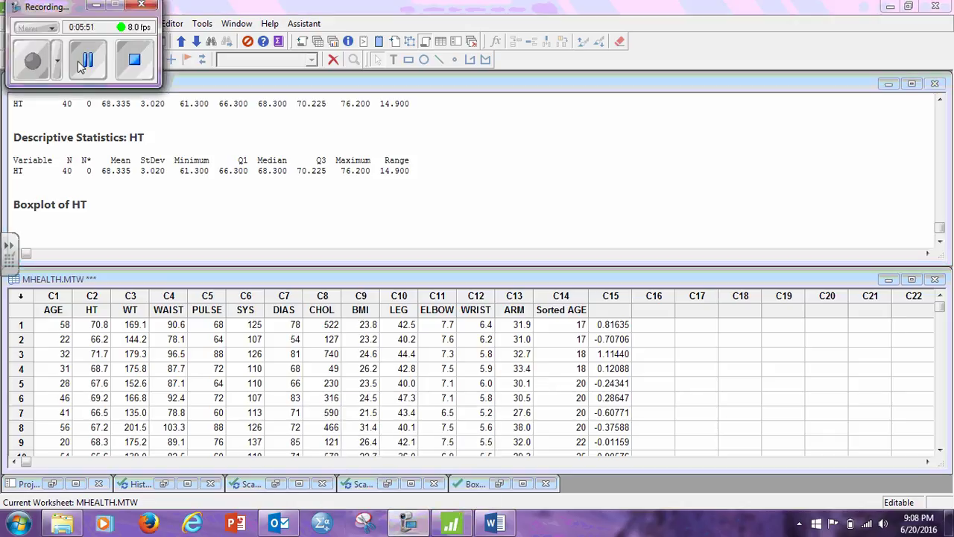
left_click(137, 65)
left_click(296, 94)
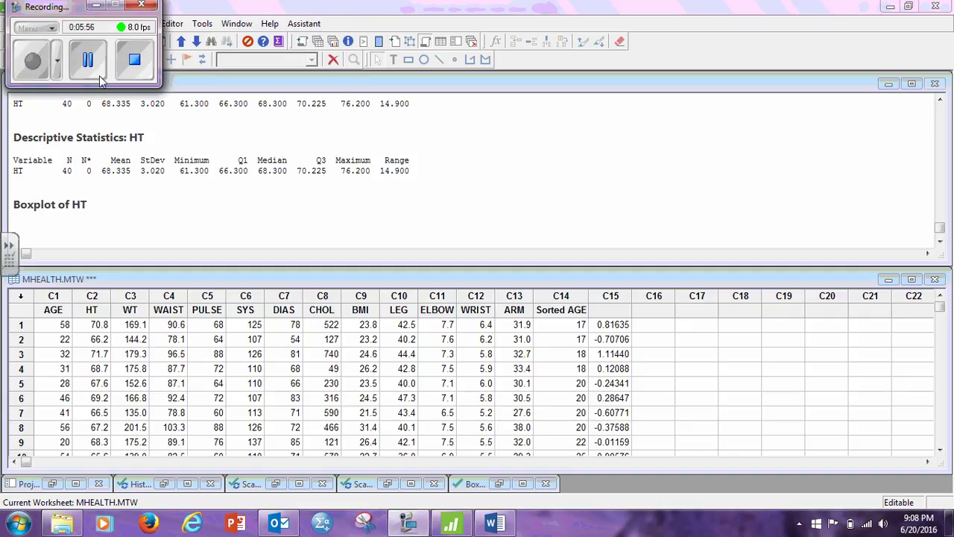